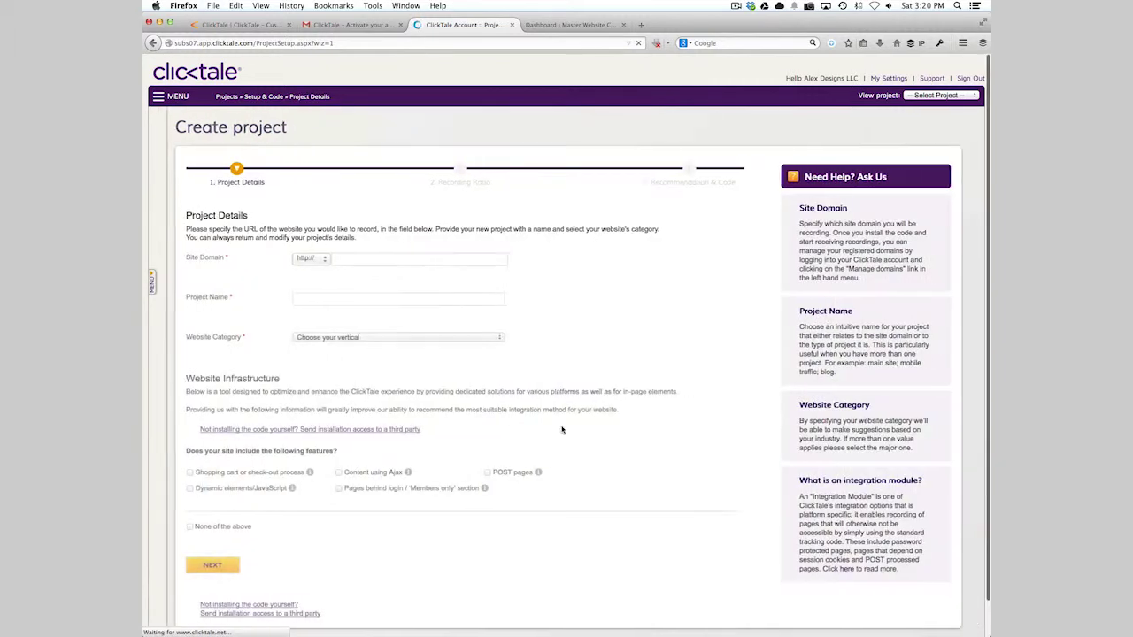
pyautogui.click(391, 258)
pyautogui.press('super+v')
pyautogui.doubleClick(357, 259)
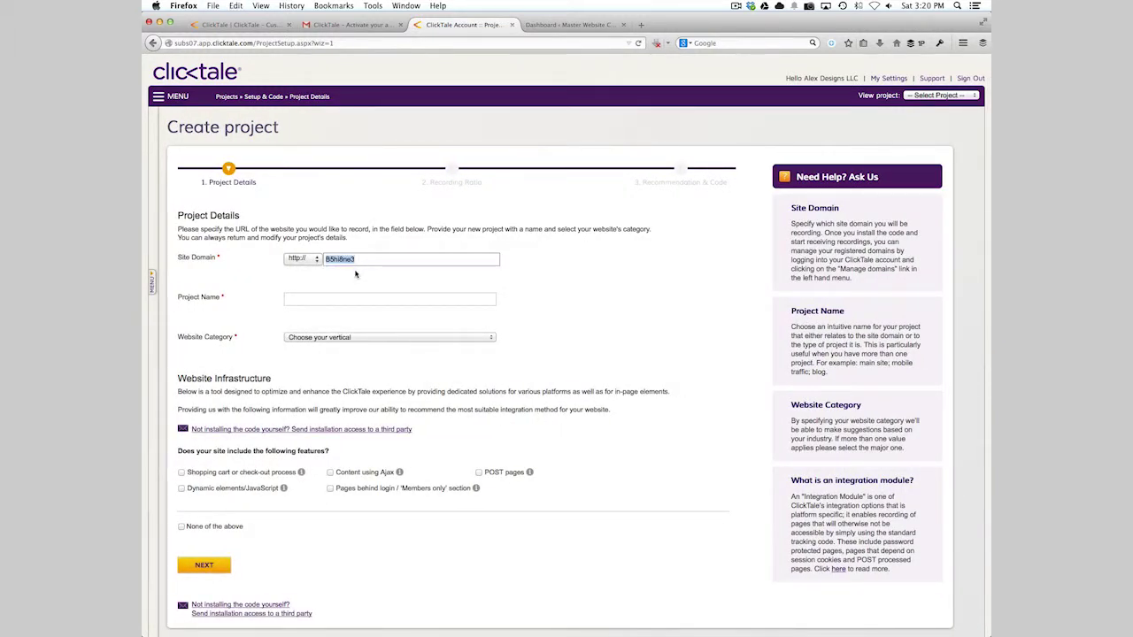
pyautogui.press('BackSpace')
# - Copy the masterwebsiteconversions domain from the WordPress dashboard's address and return to the ClickTale project form
pyautogui.click(540, 24)
pyautogui.doubleClick(288, 42)
pyautogui.press('super+c')
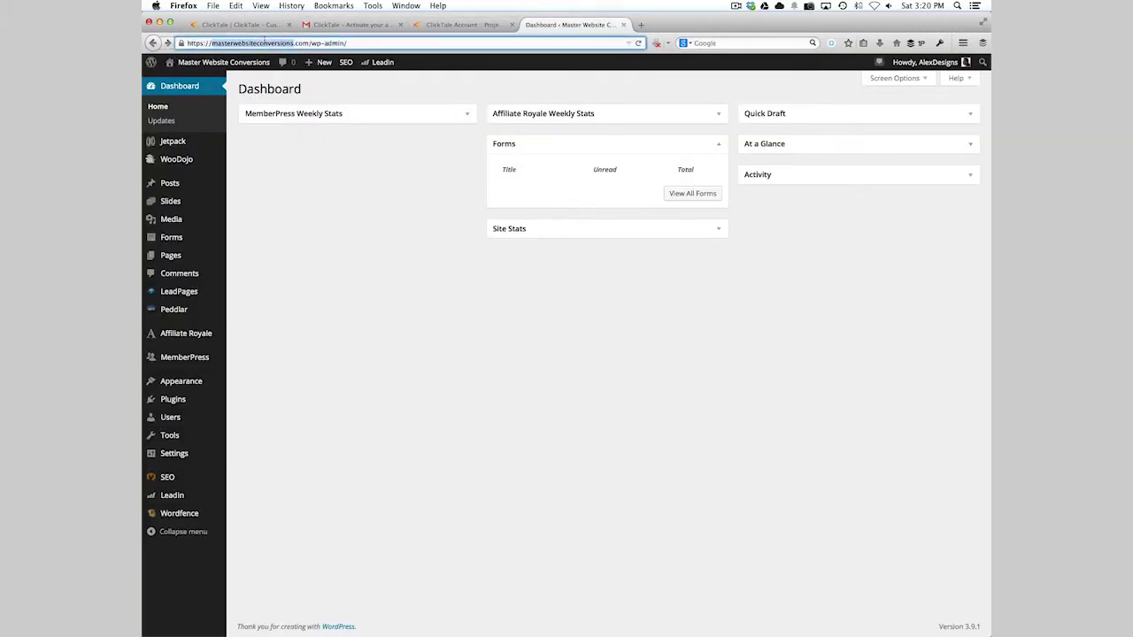
pyautogui.click(450, 26)
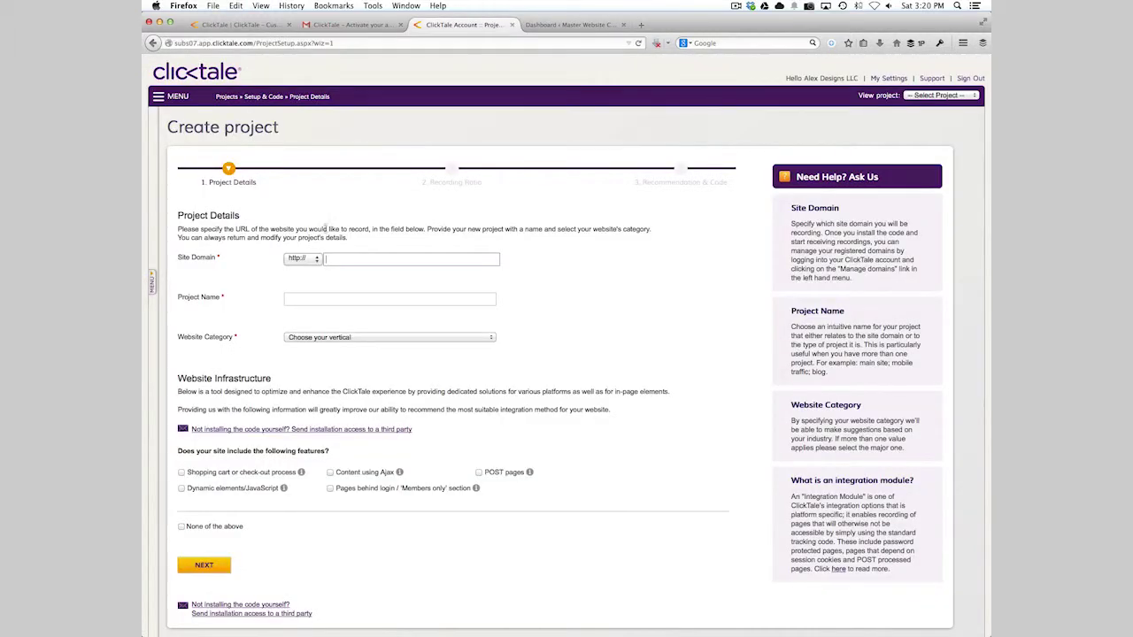
pyautogui.click(309, 258)
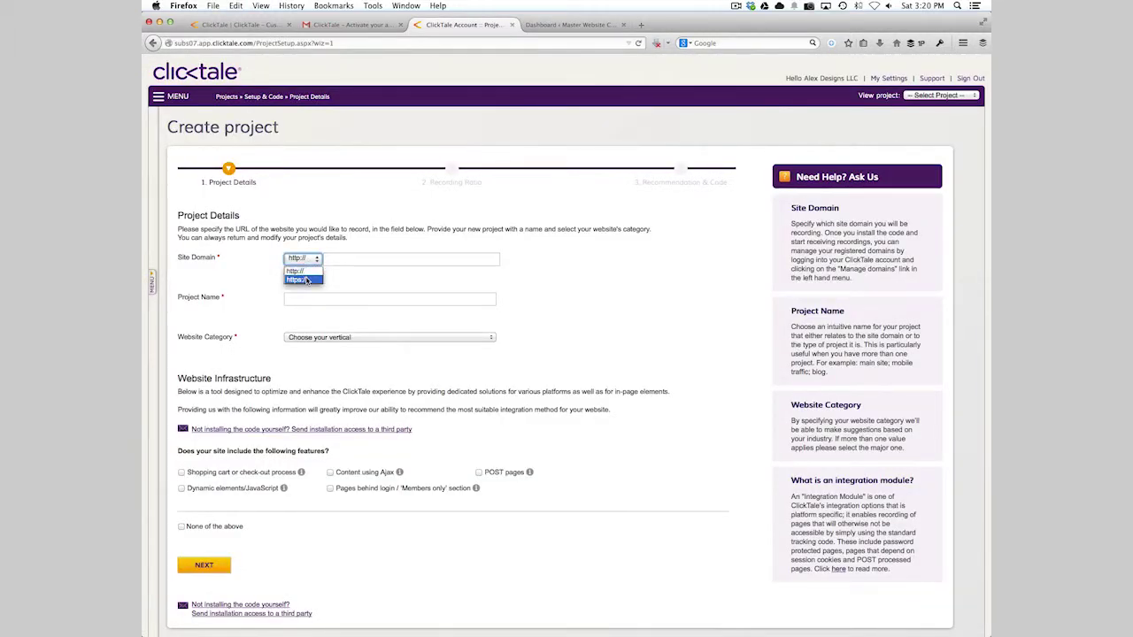
pyautogui.click(307, 258)
pyautogui.click(308, 259)
pyautogui.click(318, 280)
pyautogui.press('Tab')
pyautogui.press('super+v')
pyautogui.click(313, 297)
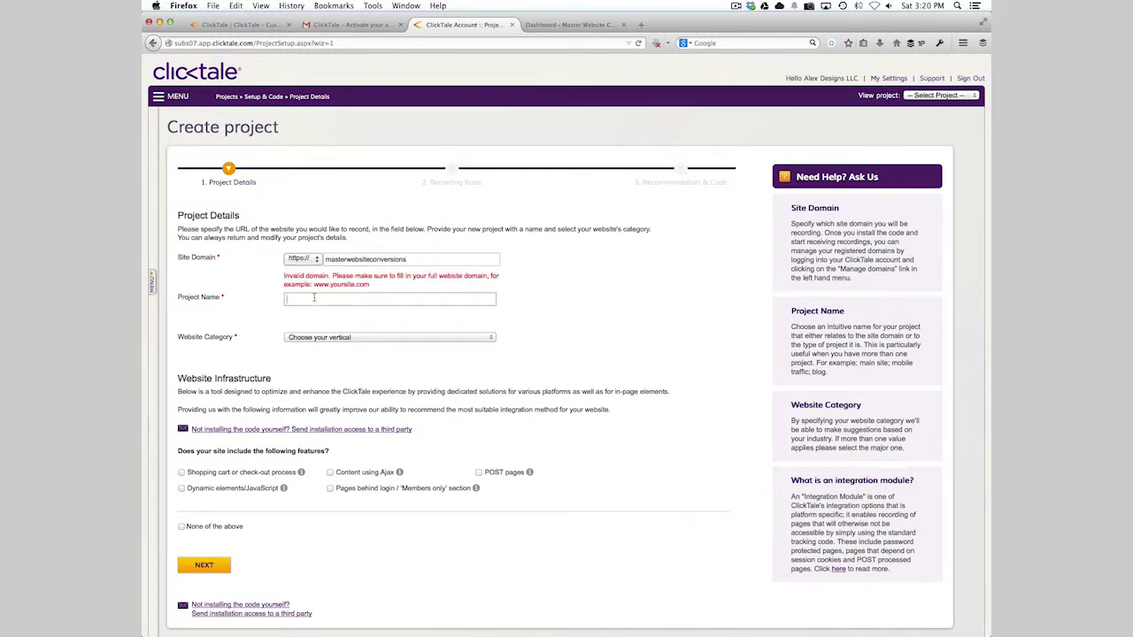
pyautogui.click(412, 258)
pyautogui.write('.com')
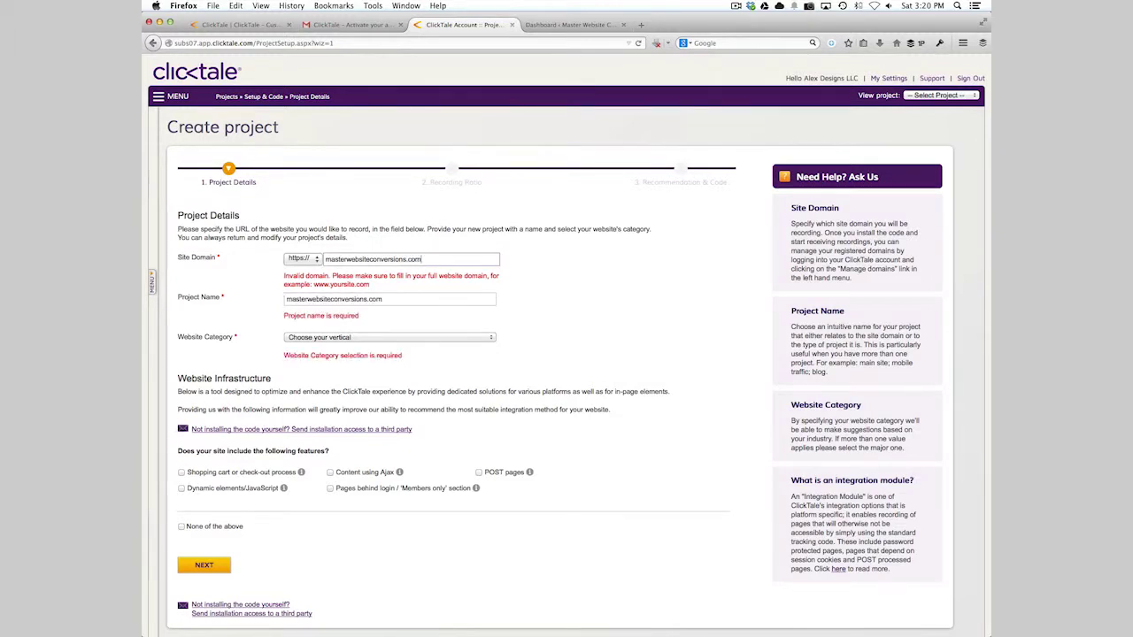
pyautogui.click(395, 299)
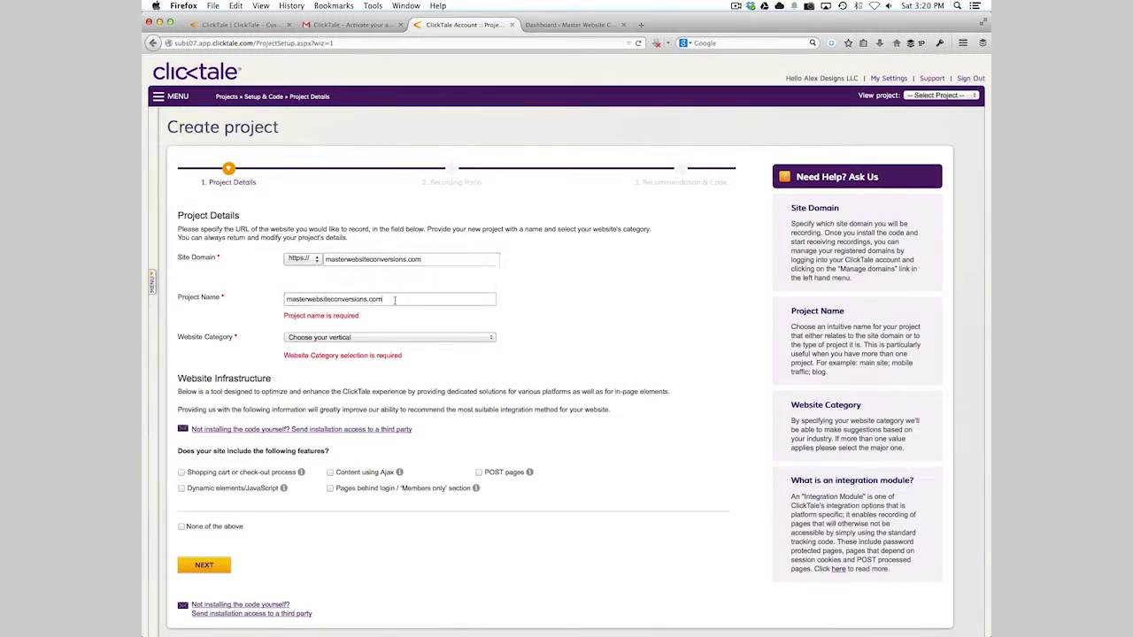
# - Set the website category to Business and mark the site as having a members-only section, POST pages and a shopping cart
pyautogui.click(364, 340)
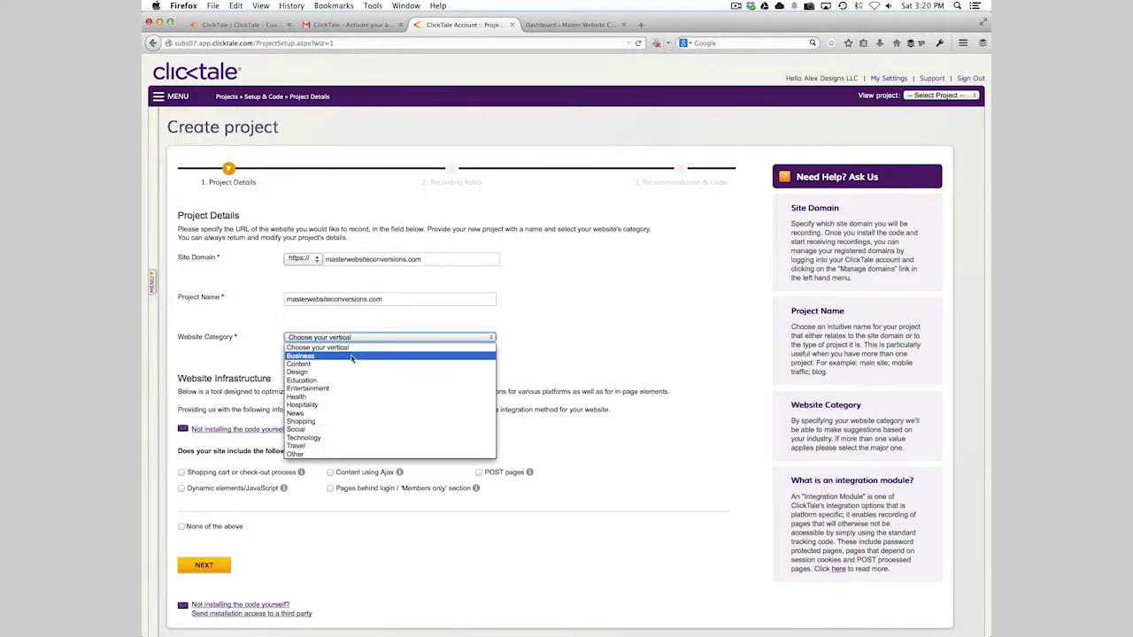
pyautogui.click(351, 358)
pyautogui.scroll(-1, 333, 411)
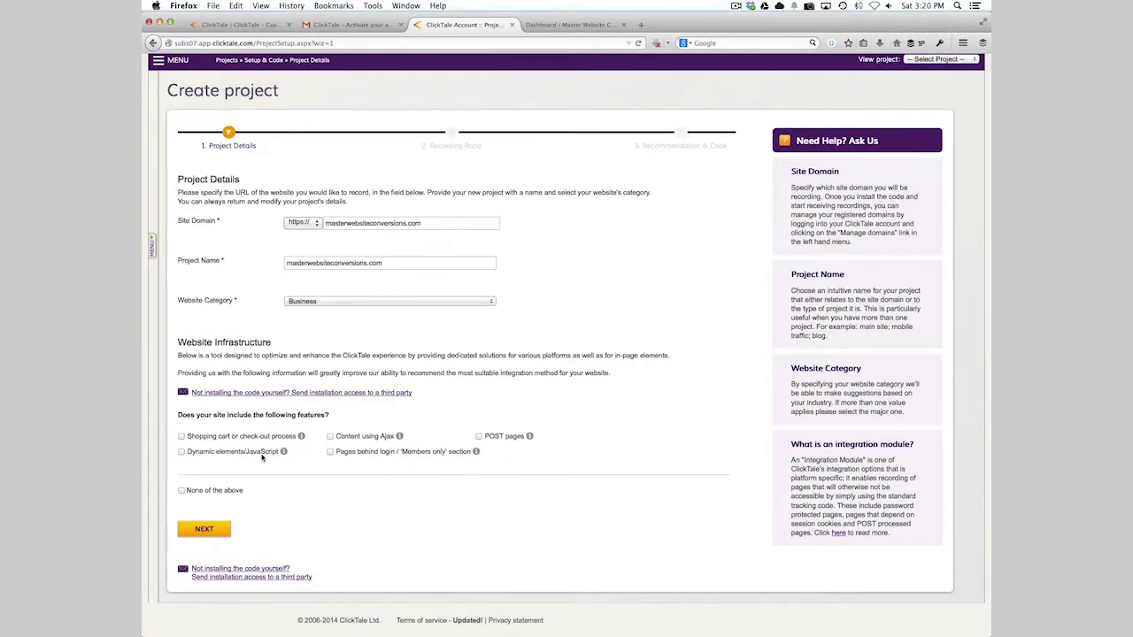
pyautogui.click(348, 458)
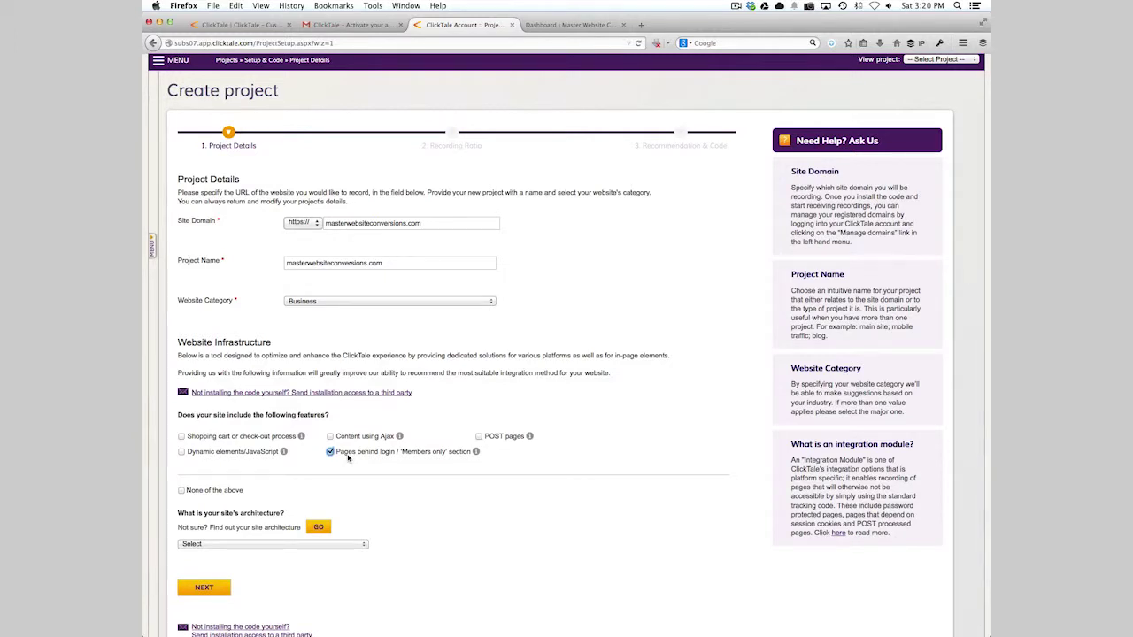
pyautogui.click(505, 441)
pyautogui.click(218, 437)
# - Set the site architecture to PHP on the WordPress platform and submit the project details
pyautogui.scroll(-1, 223, 473)
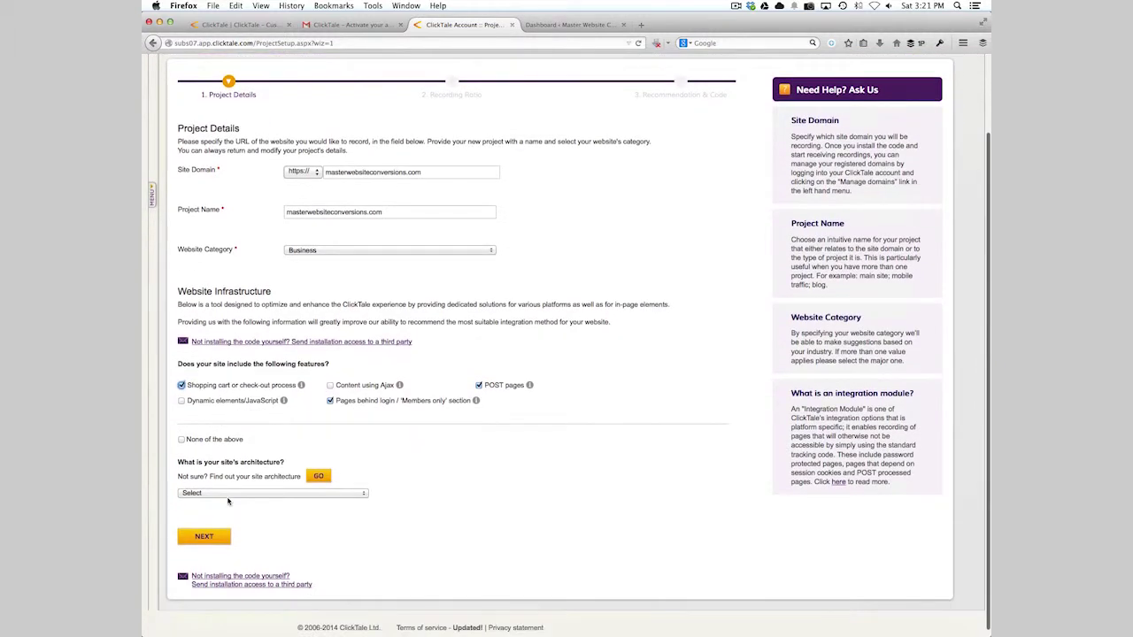
pyautogui.click(230, 494)
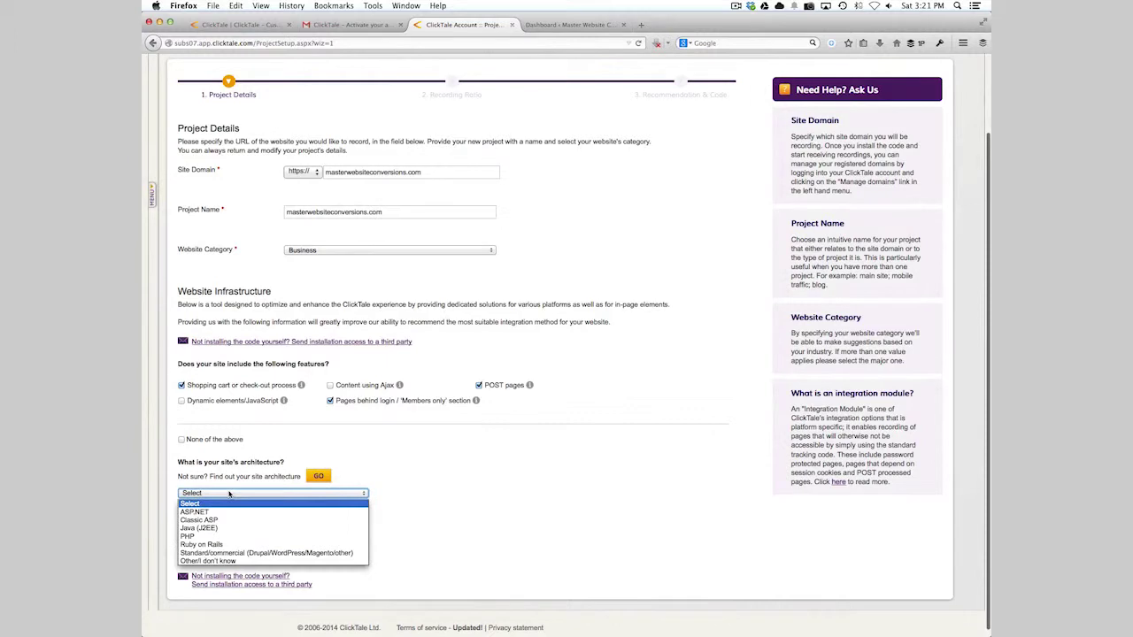
pyautogui.click(231, 537)
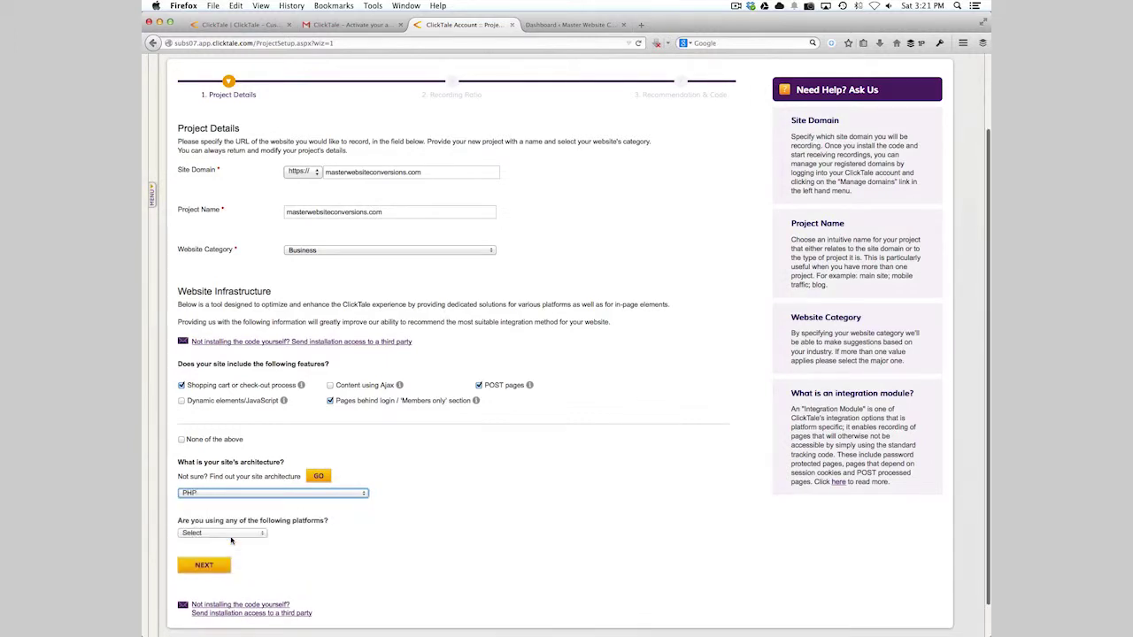
pyautogui.click(234, 534)
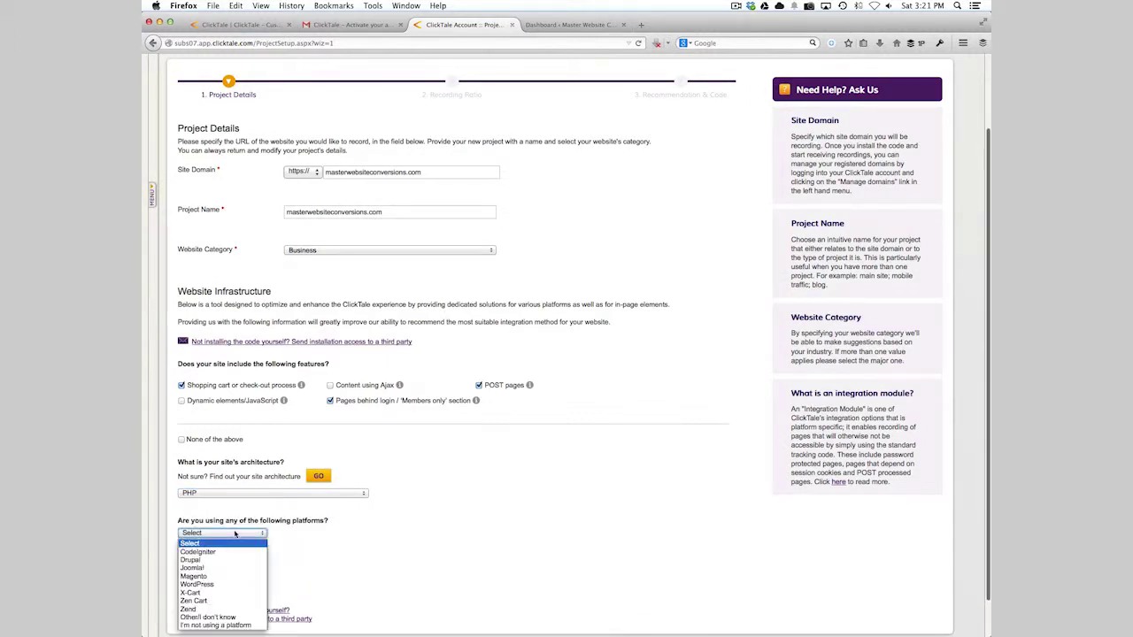
pyautogui.click(240, 584)
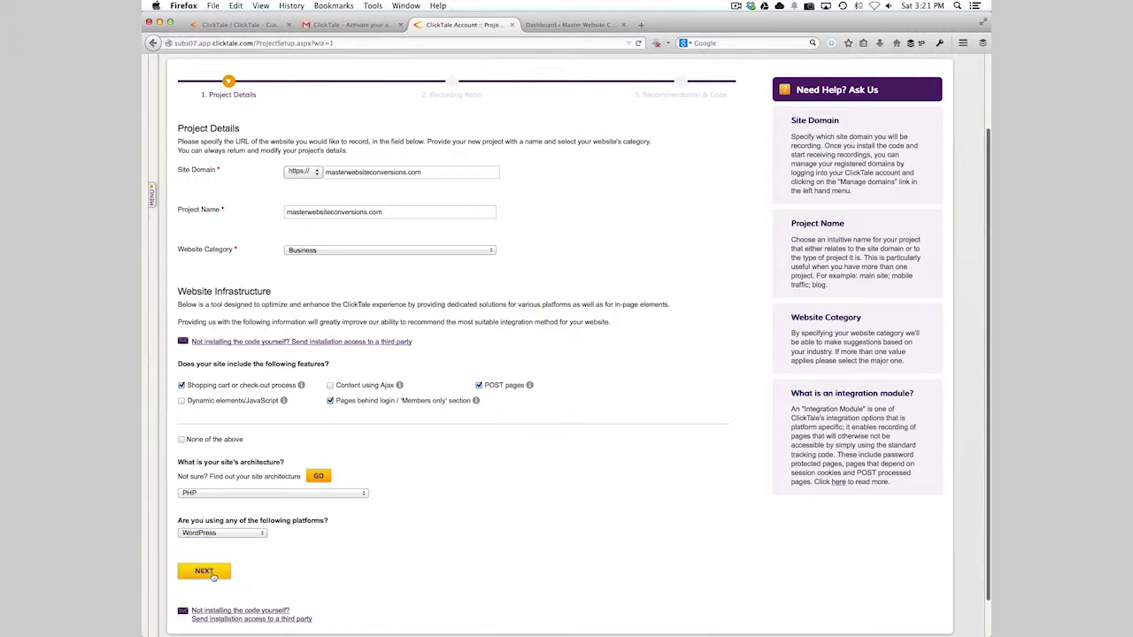
pyautogui.click(212, 575)
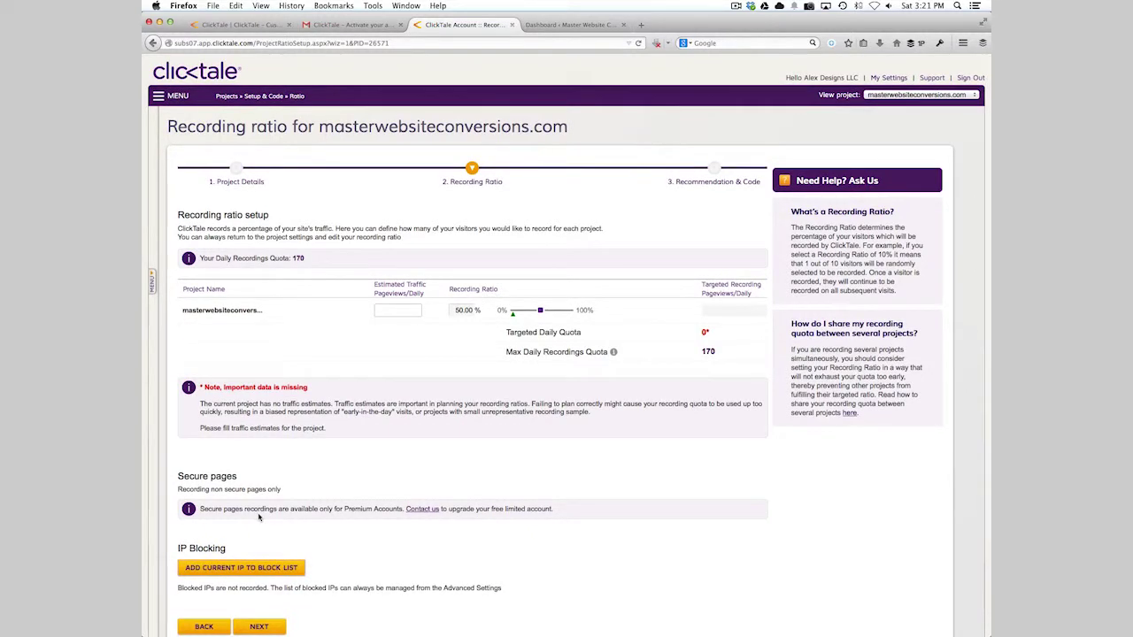
# - Add the current IP to the block list and submit the recording ratio setup with 100 estimated daily pageviews
pyautogui.scroll(-1, 259, 518)
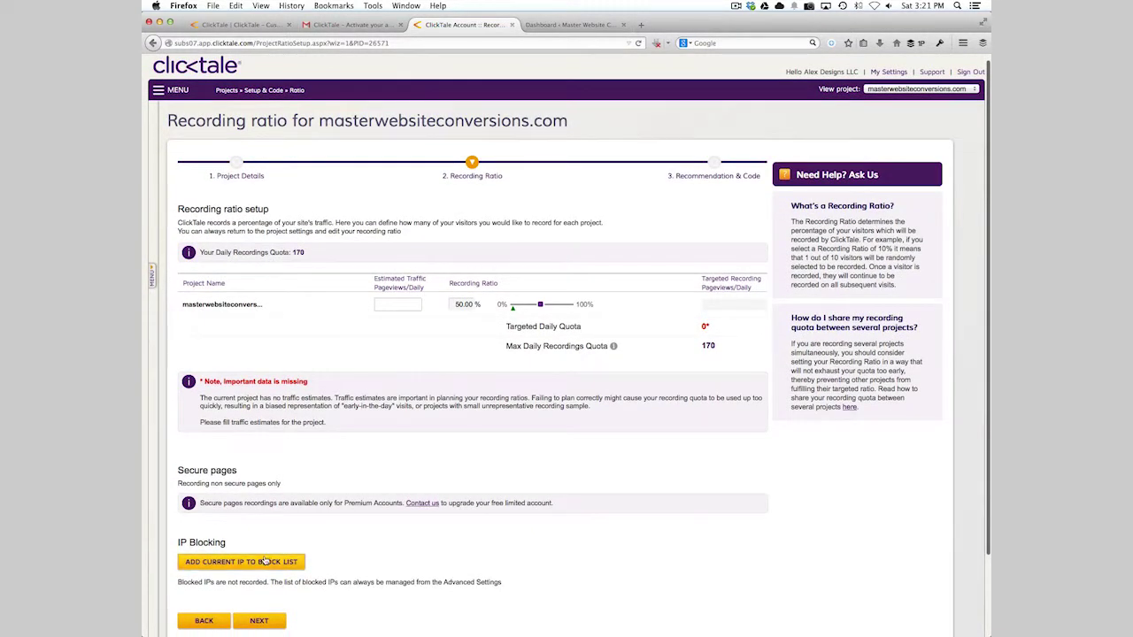
pyautogui.click(264, 561)
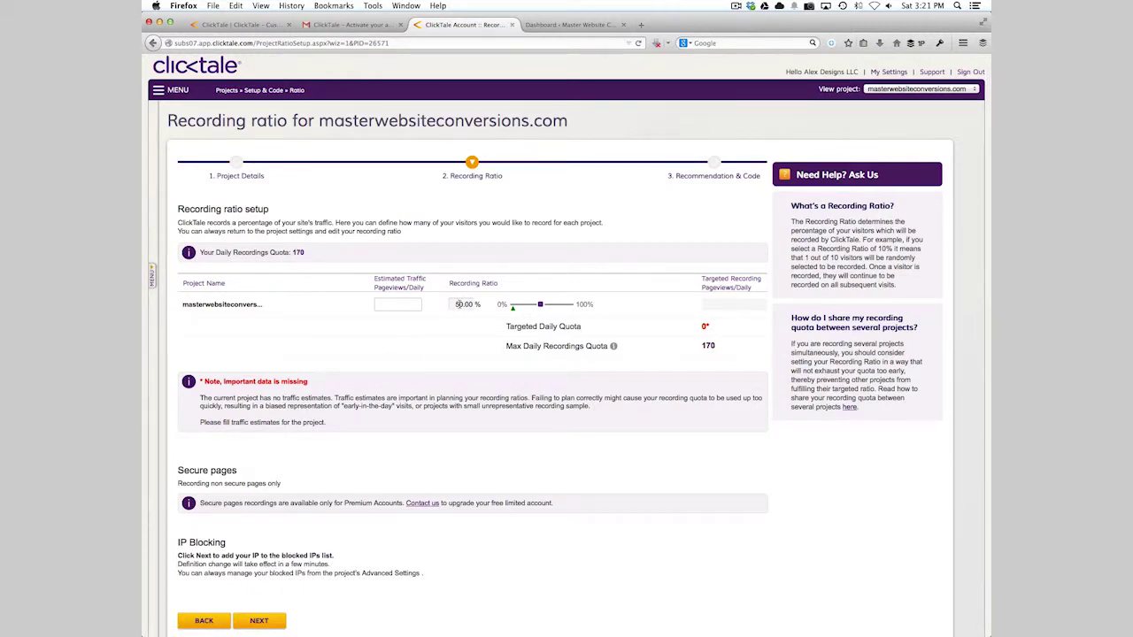
pyautogui.click(409, 309)
pyautogui.write('100')
pyautogui.click(360, 358)
pyautogui.scroll(-1, 361, 395)
pyautogui.click(263, 531)
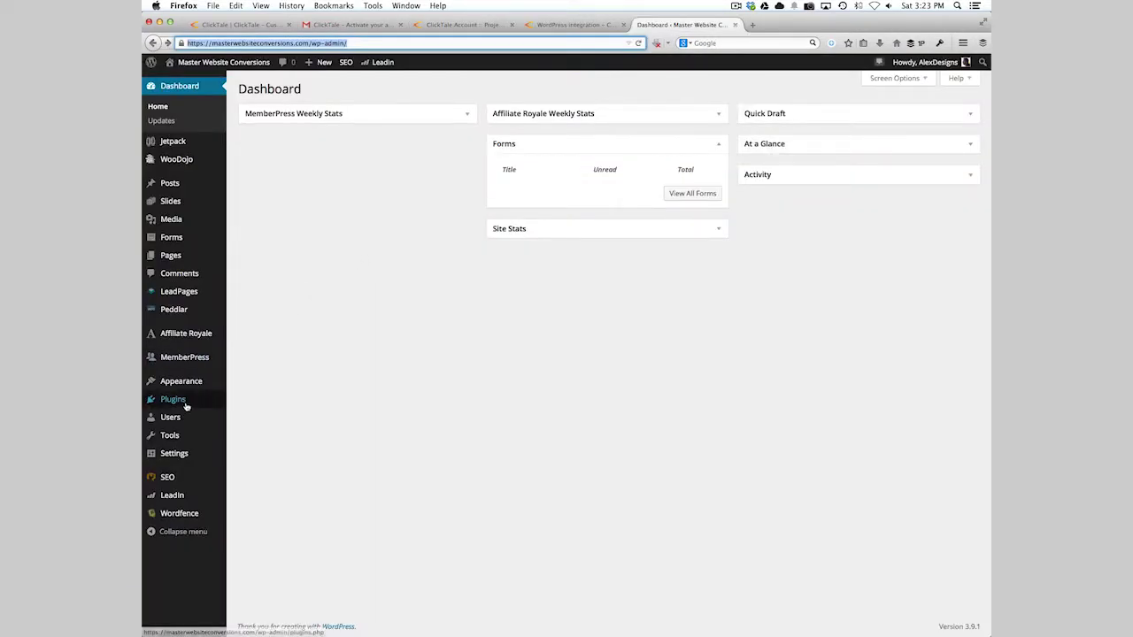
# - Search for ClickTale among the new plugins available to install in the WordPress site
pyautogui.moveTo(195, 406)
pyautogui.click(248, 416)
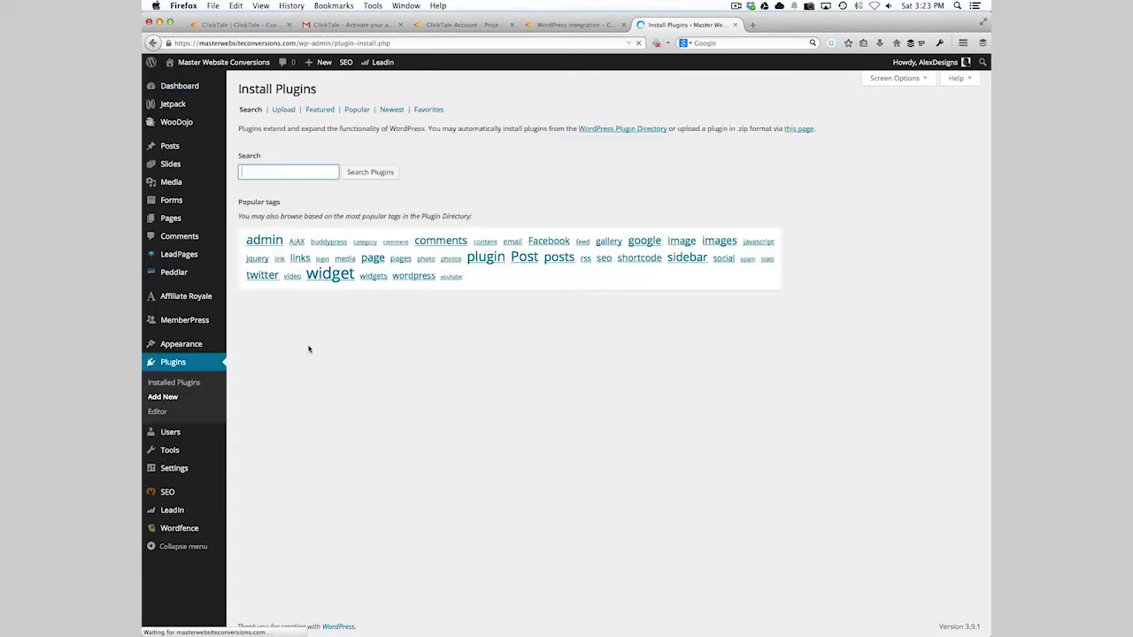
pyautogui.click(265, 177)
pyautogui.write('ClickTale')
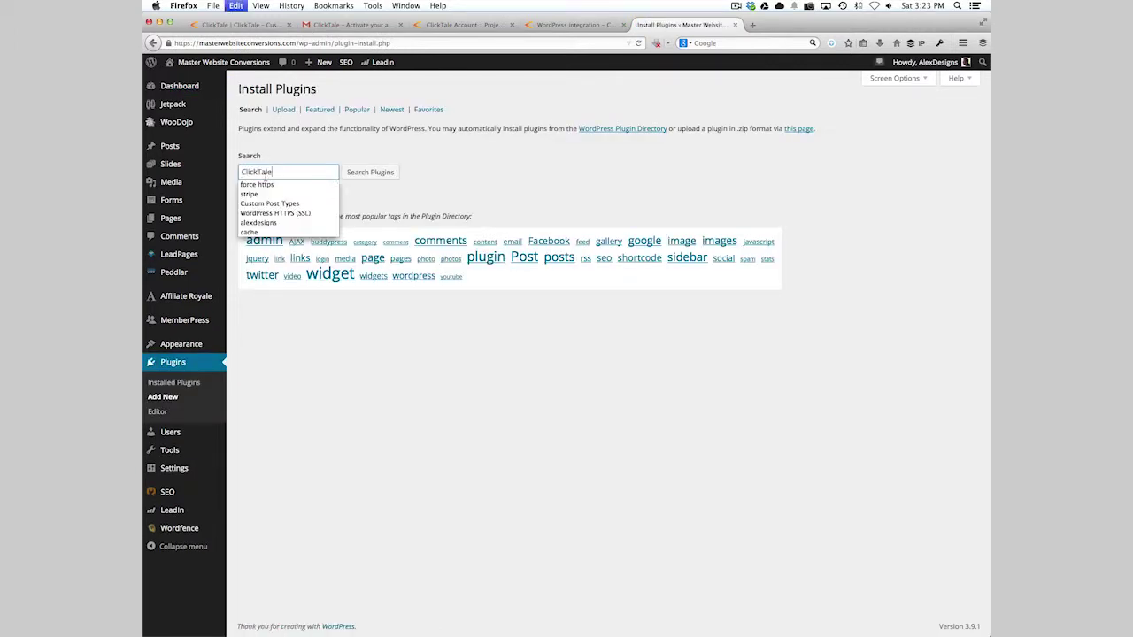
pyautogui.click(364, 173)
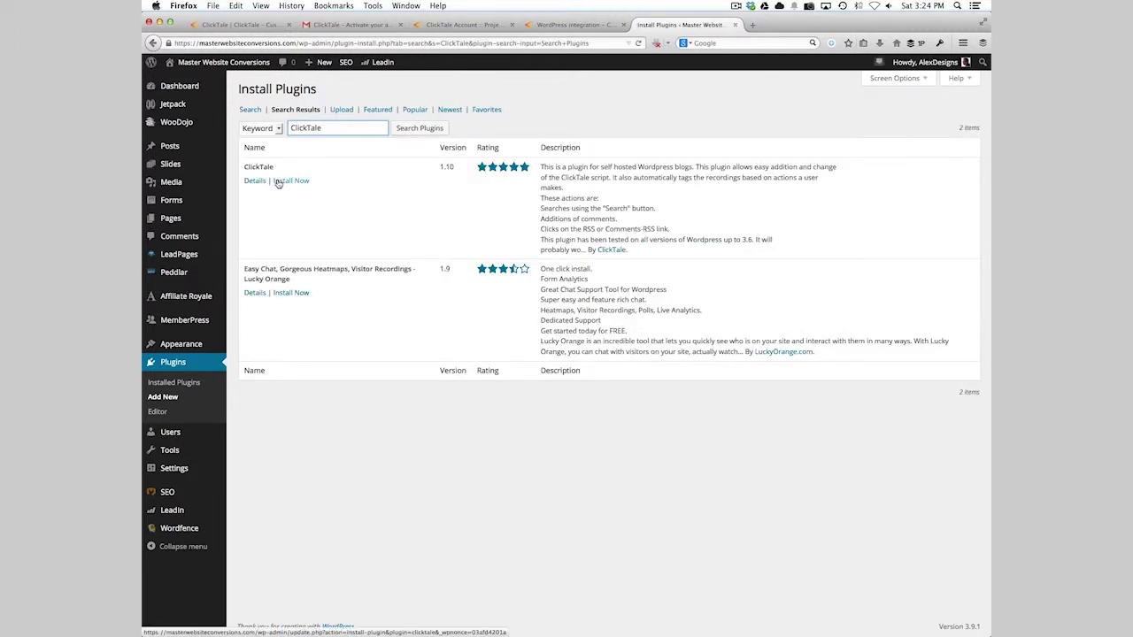
# - Install and activate the ClickTale plugin and open its options page
pyautogui.click(280, 180)
pyautogui.click(608, 285)
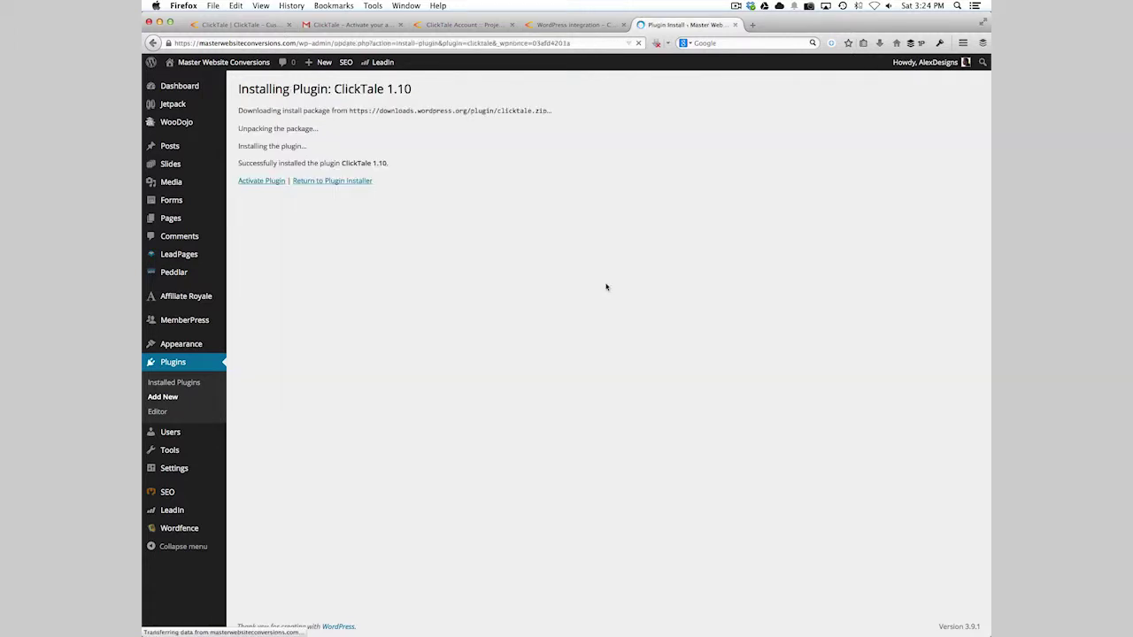
pyautogui.click(275, 182)
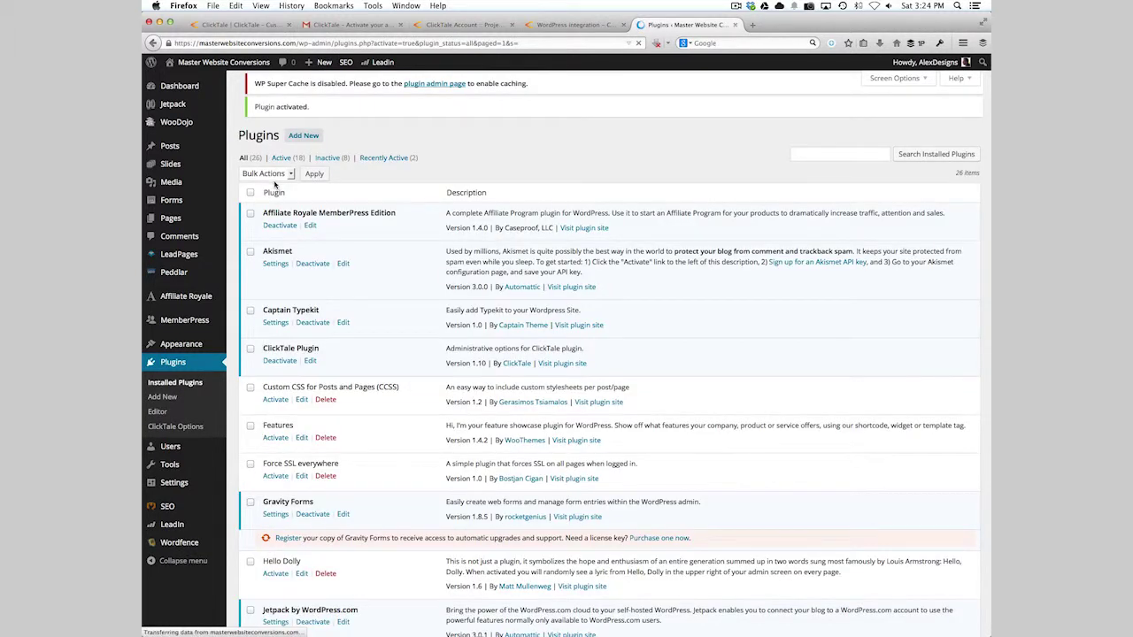
pyautogui.click(184, 430)
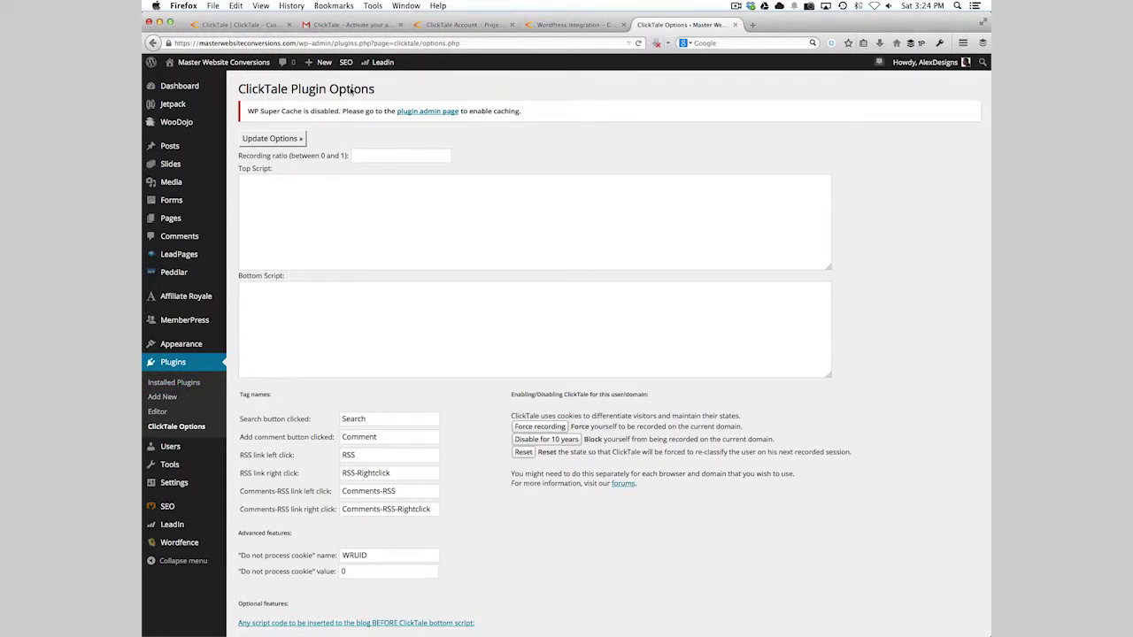
# - Copy the Top part of the tracking code from the ClickTale project into the WordPress plugin's Top Script
pyautogui.click(433, 25)
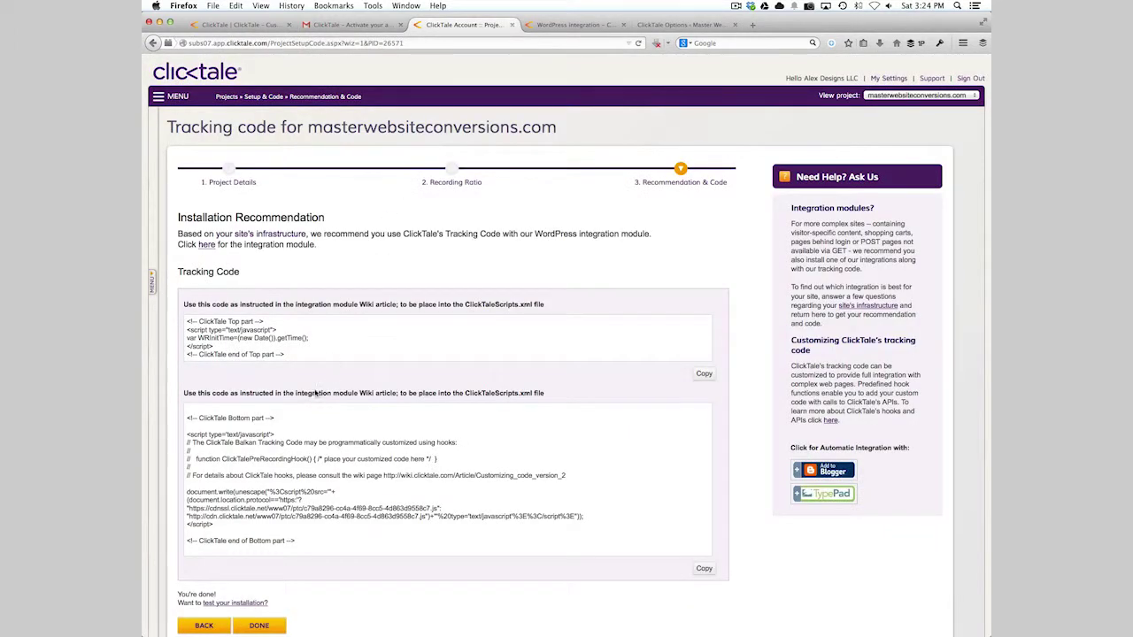
pyautogui.click(282, 339)
pyautogui.press('super+c')
pyautogui.press('super+c')
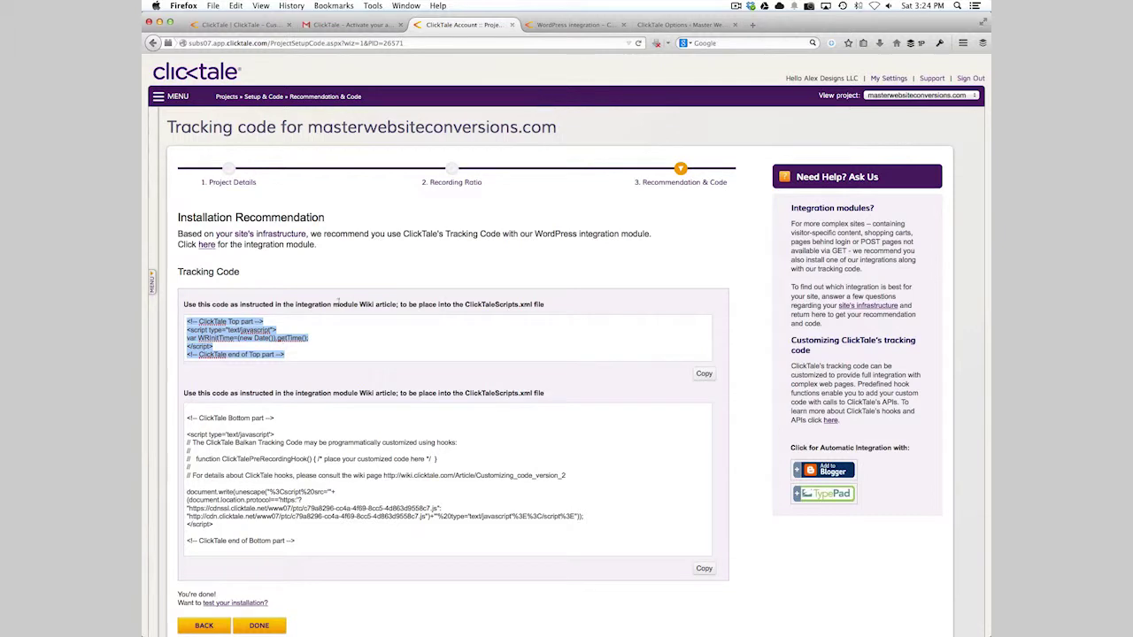
pyautogui.rightClick(262, 329)
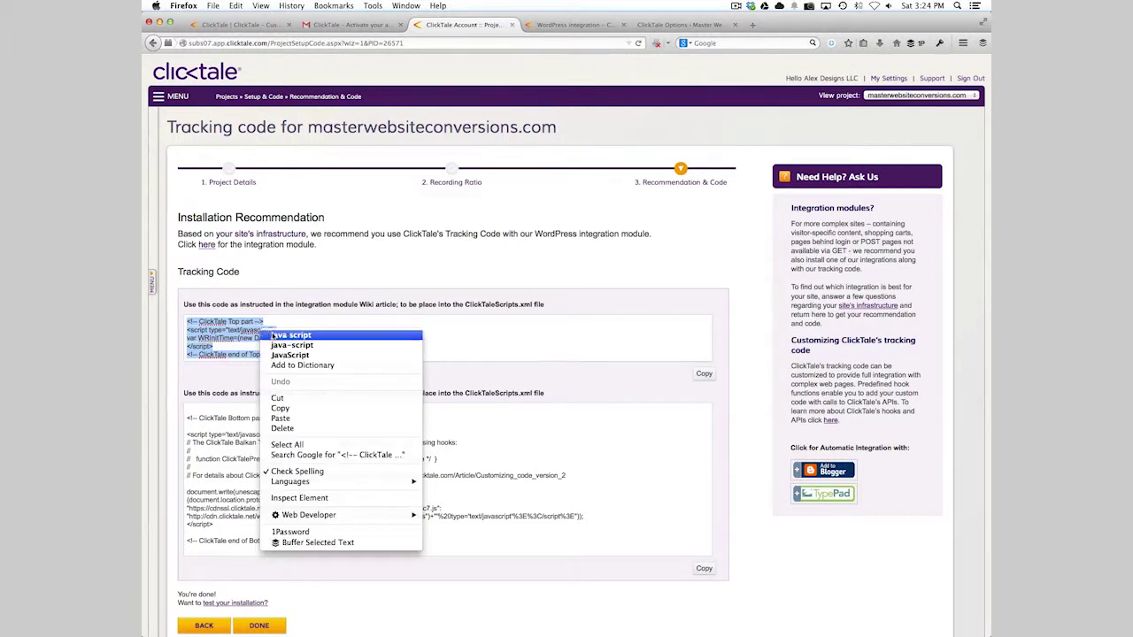
pyautogui.click(295, 409)
pyautogui.click(659, 25)
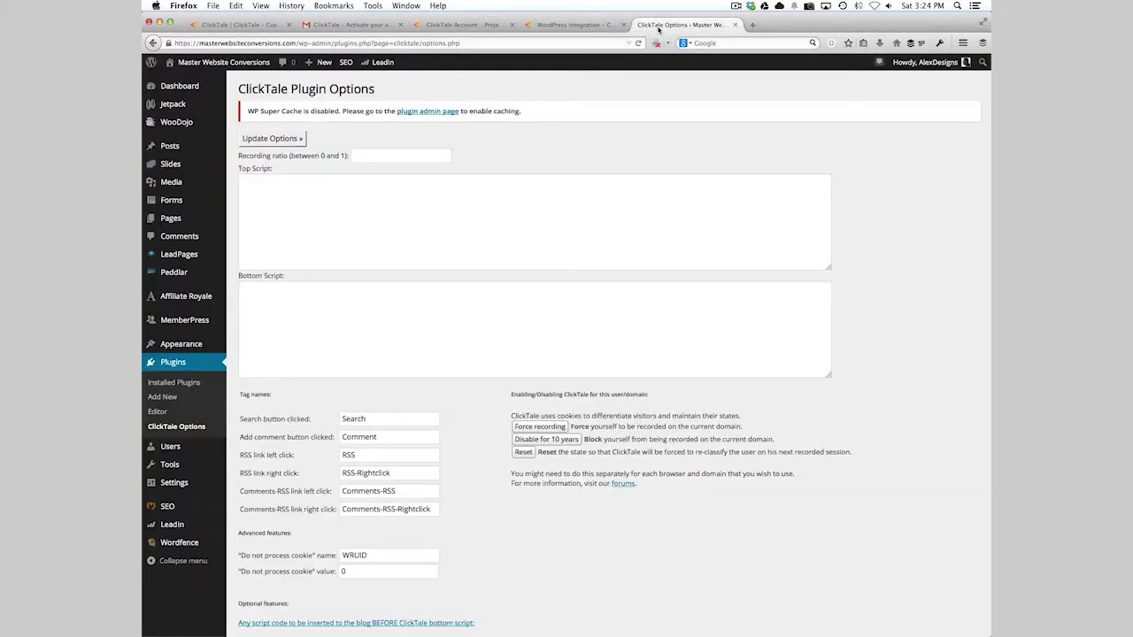
pyautogui.click(391, 196)
pyautogui.press('super+v')
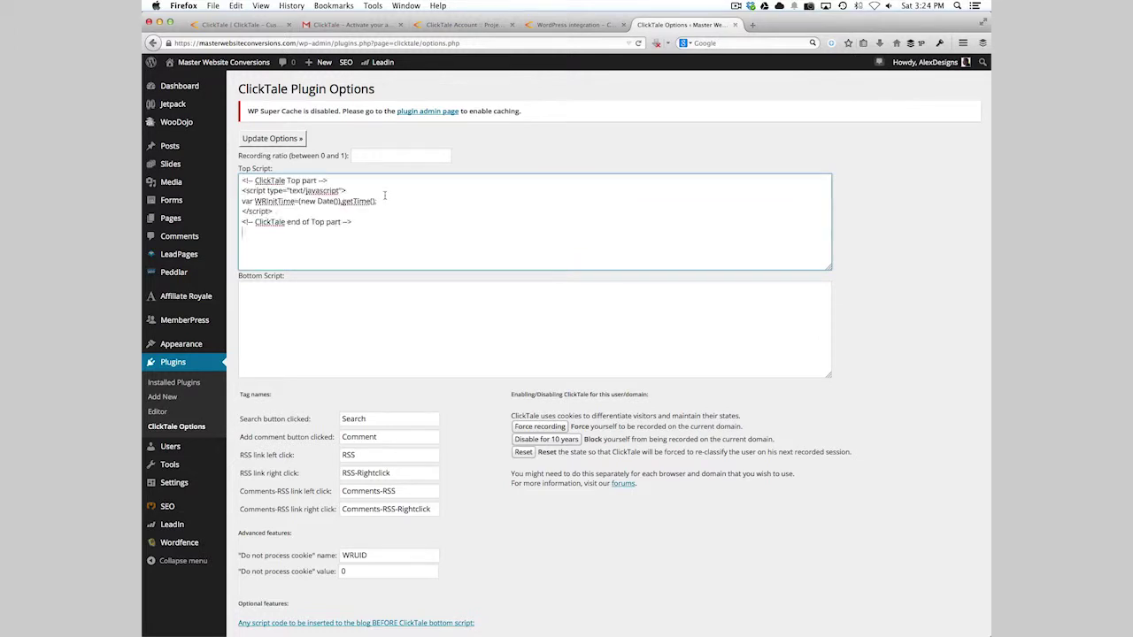
# - Copy the Bottom part of the tracking code from the ClickTale project into the WordPress plugin's Bottom Script
pyautogui.click(460, 24)
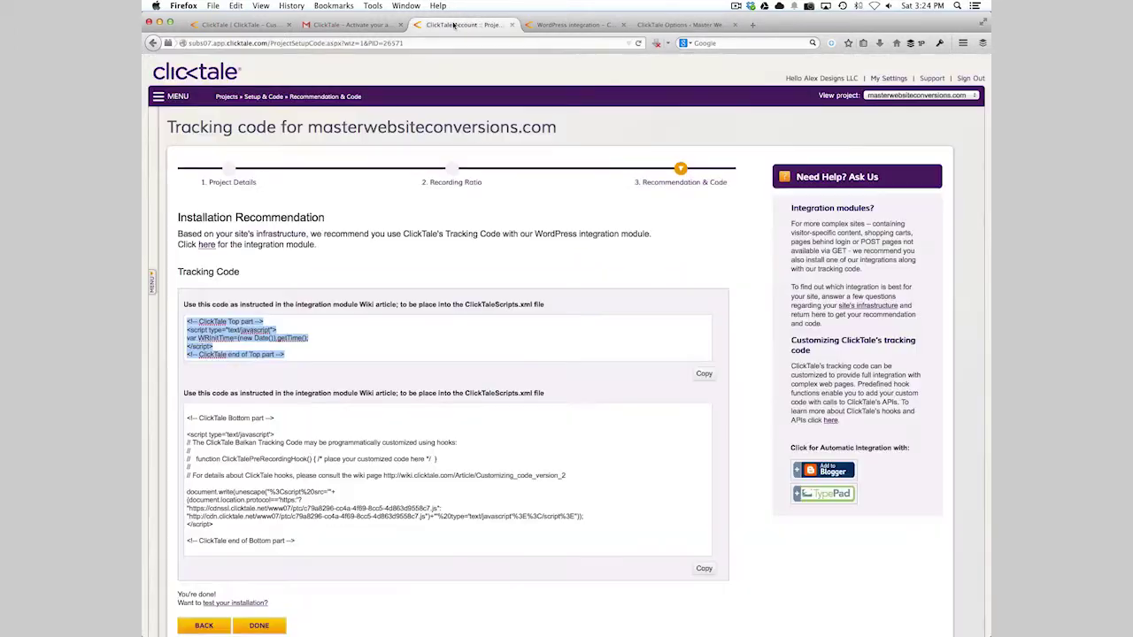
pyautogui.click(305, 431)
pyautogui.rightClick(305, 431)
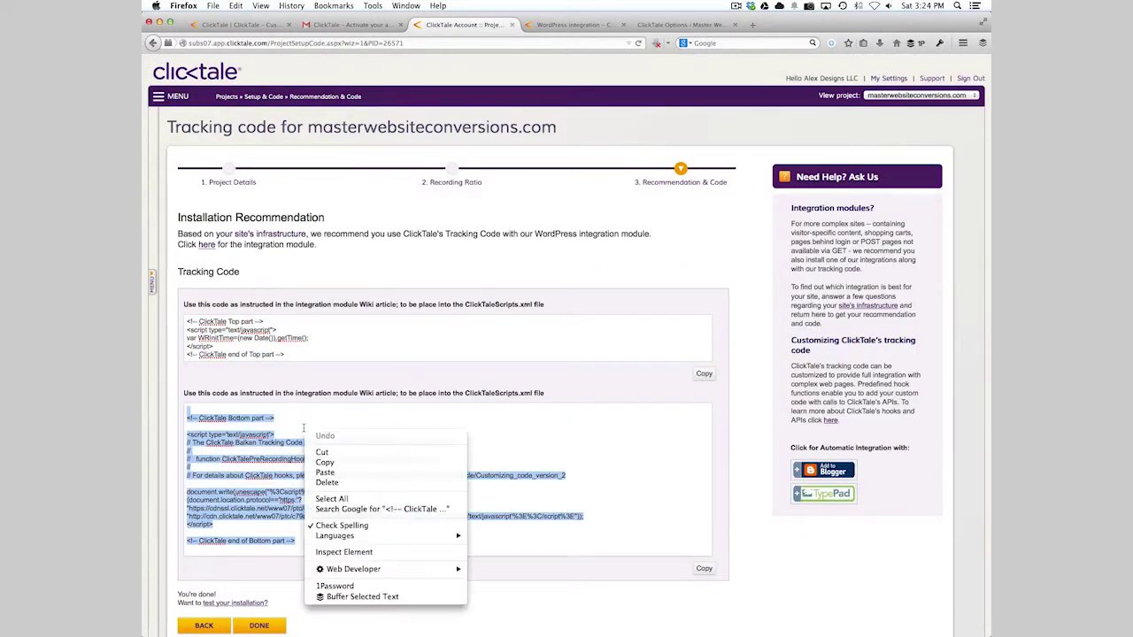
pyautogui.click(326, 463)
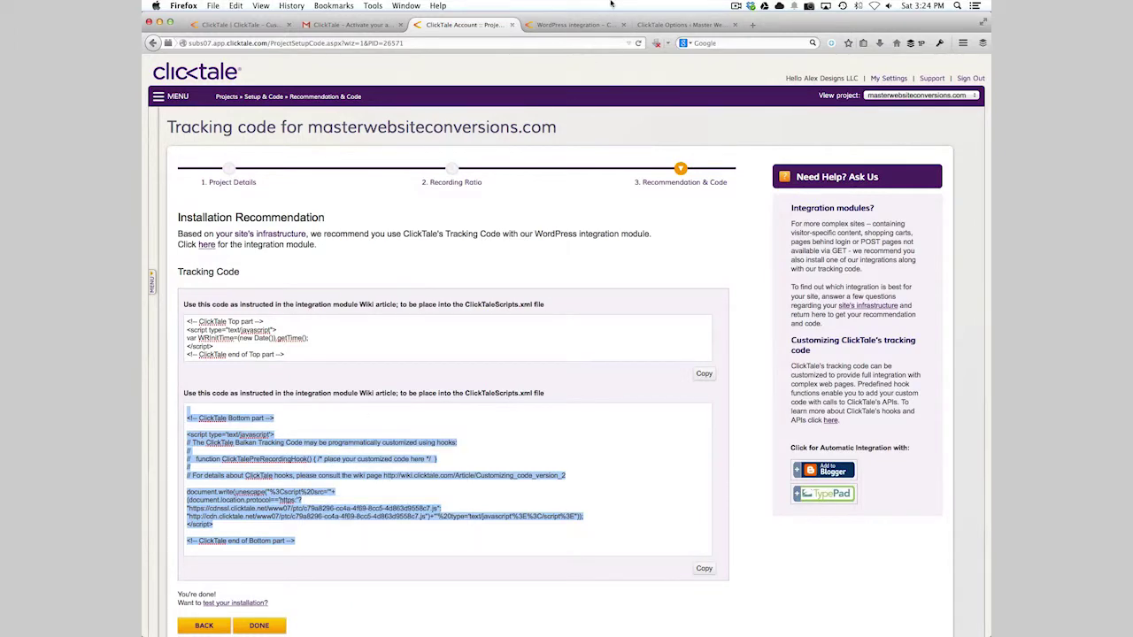
pyautogui.click(656, 25)
pyautogui.click(300, 312)
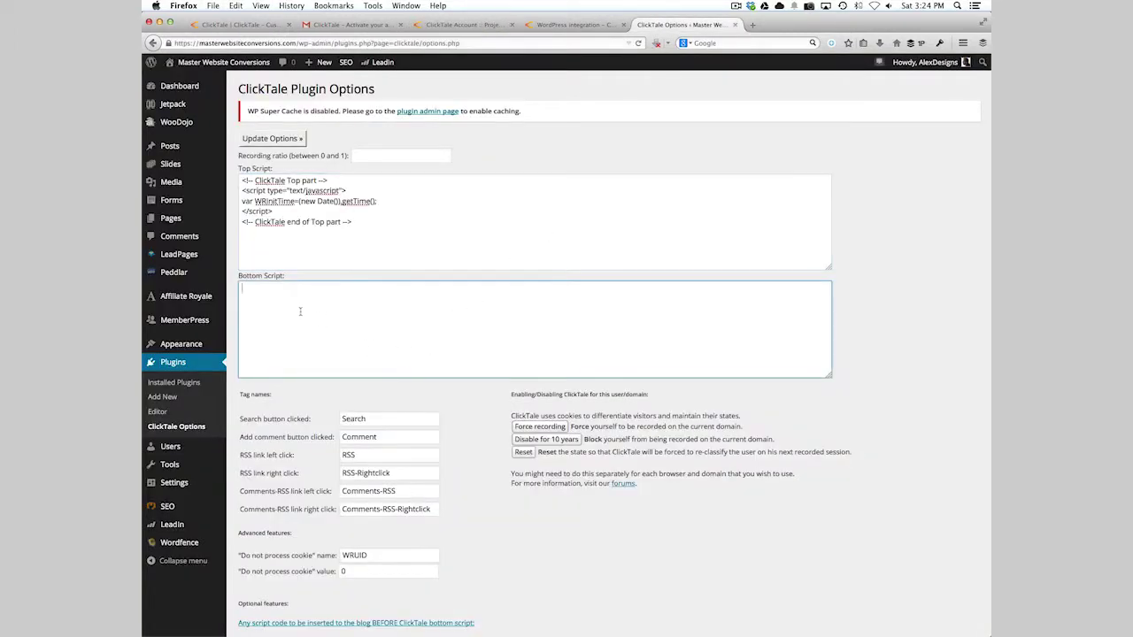
pyautogui.rightClick(298, 311)
pyautogui.click(333, 355)
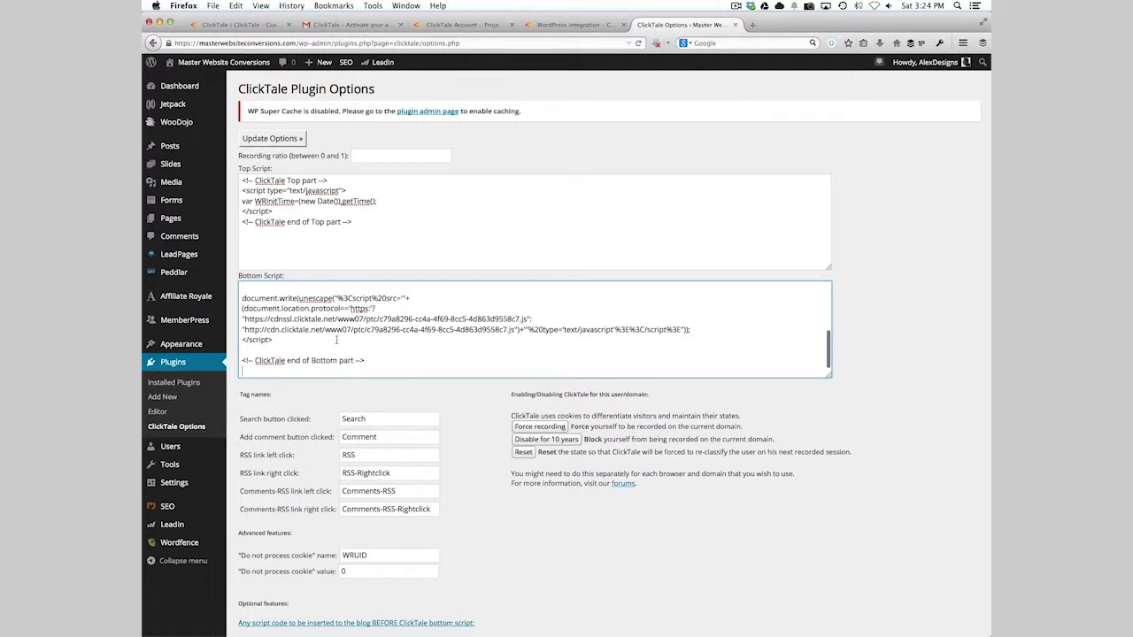
# - Save the ClickTale plugin options with the pasted Top and Bottom Scripts
pyautogui.click(312, 409)
pyautogui.scroll(-2, 312, 423)
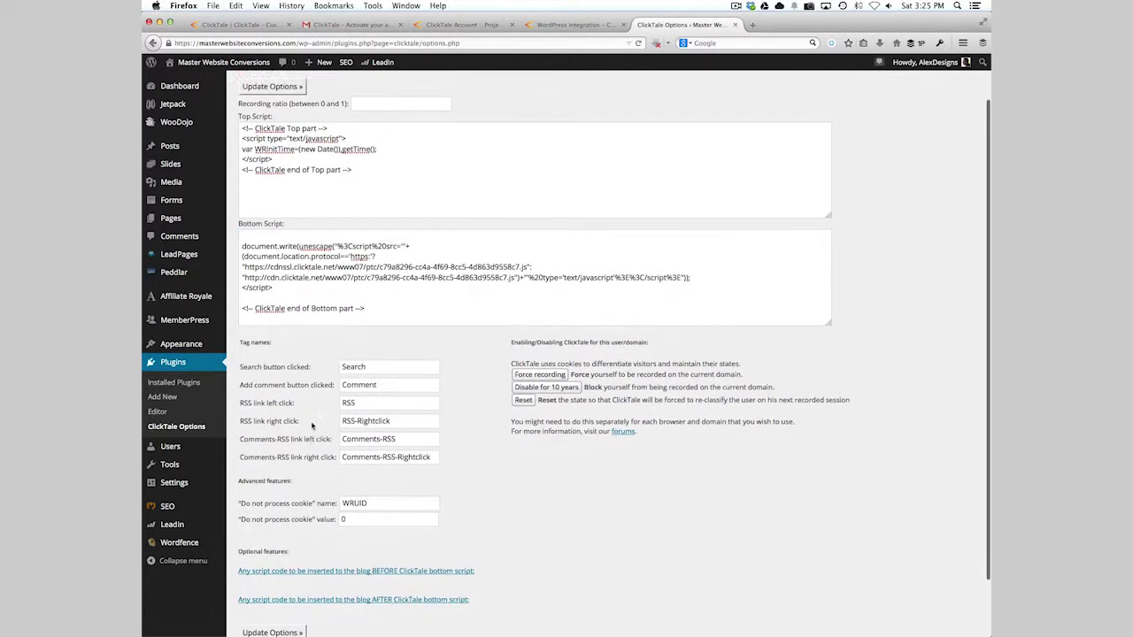
pyautogui.scroll(-2, 312, 428)
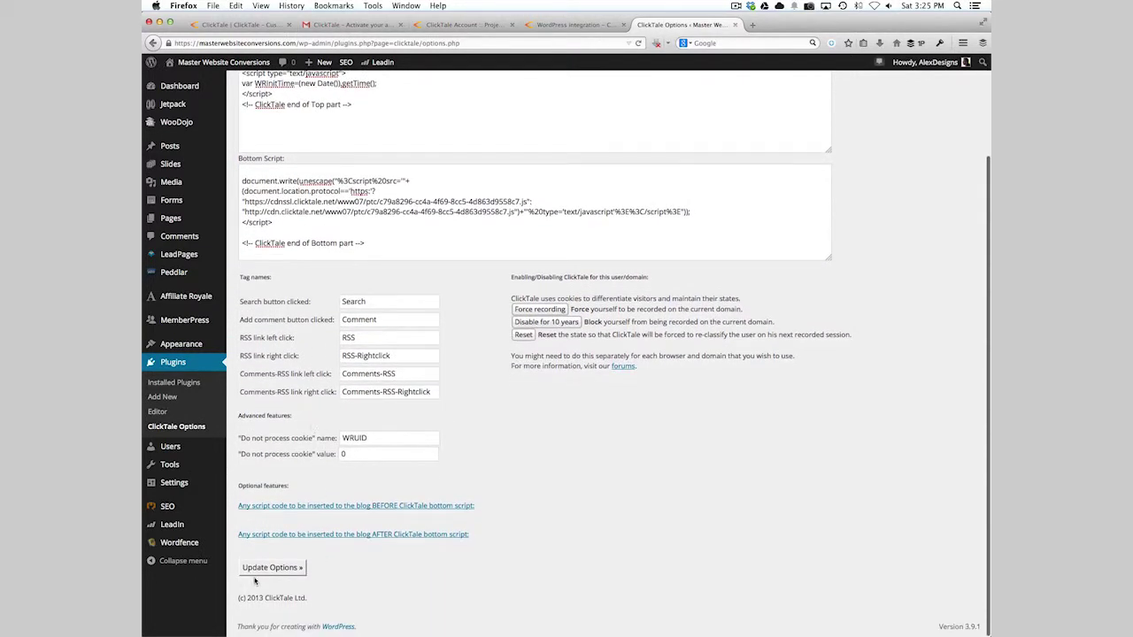
pyautogui.click(270, 568)
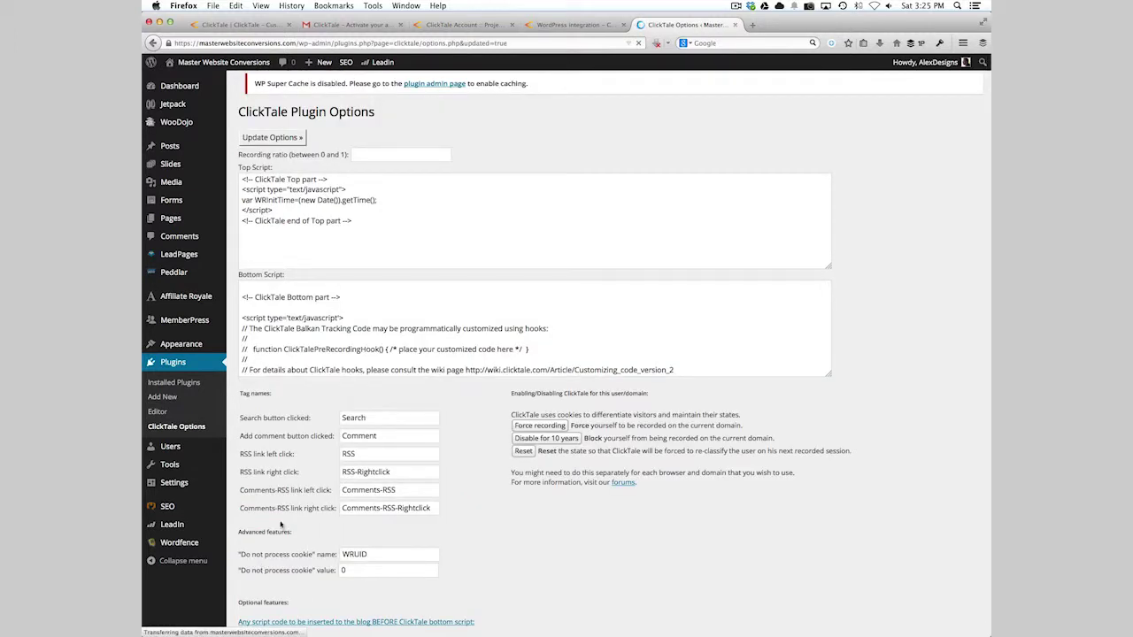
# - Return to the ClickTale account and finish the tracking code setup for masterwebsiteconversions.com
pyautogui.click(579, 27)
pyautogui.click(487, 27)
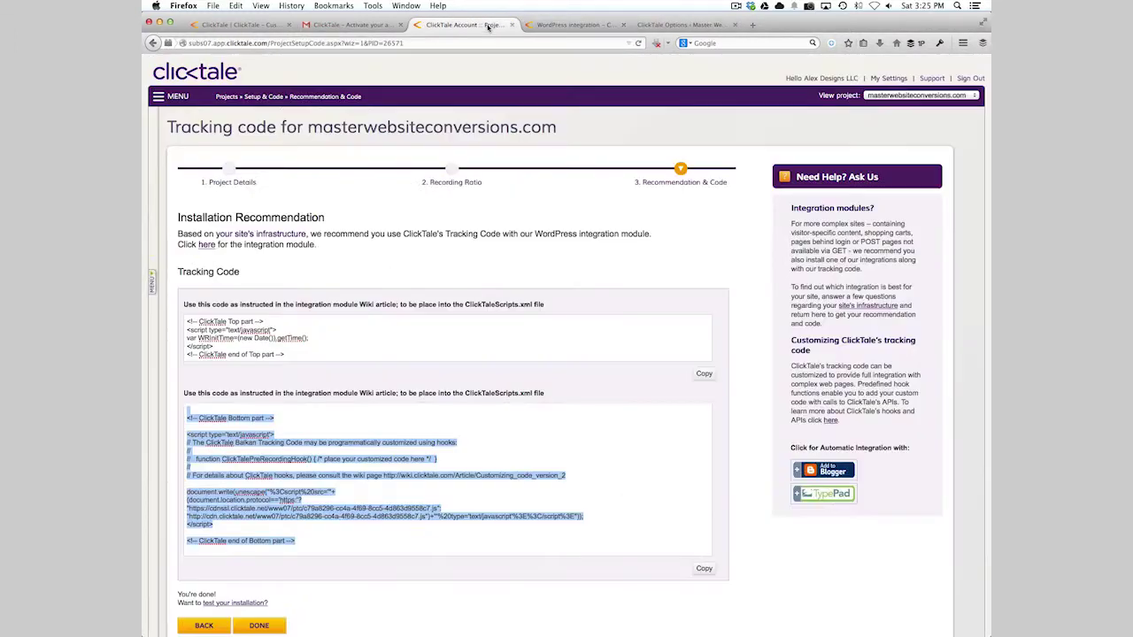
pyautogui.click(307, 609)
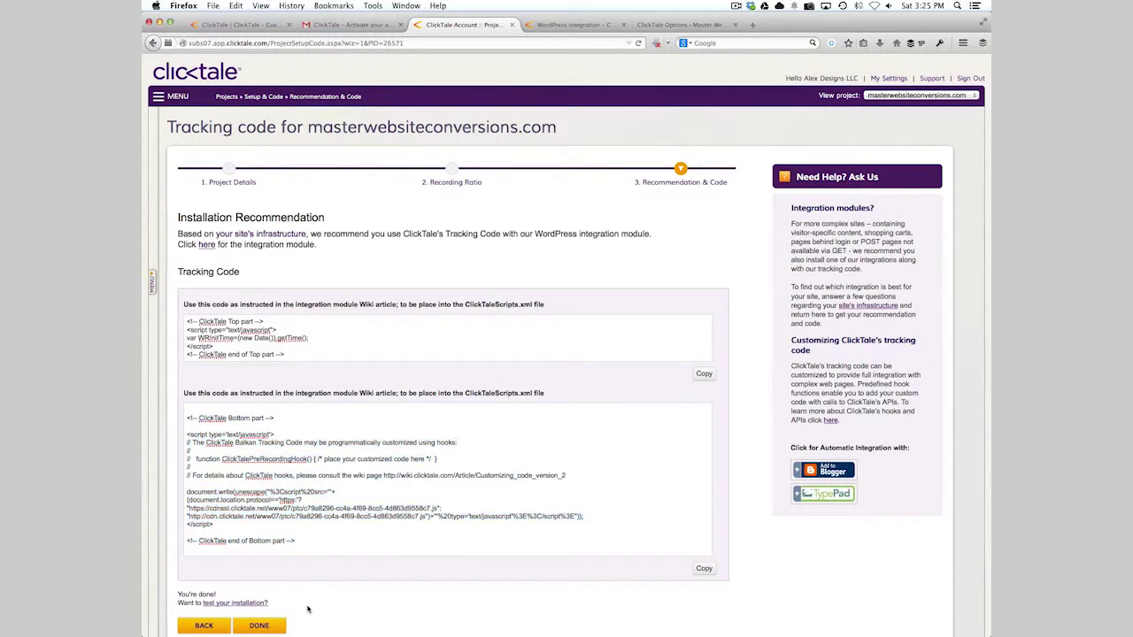
pyautogui.click(260, 626)
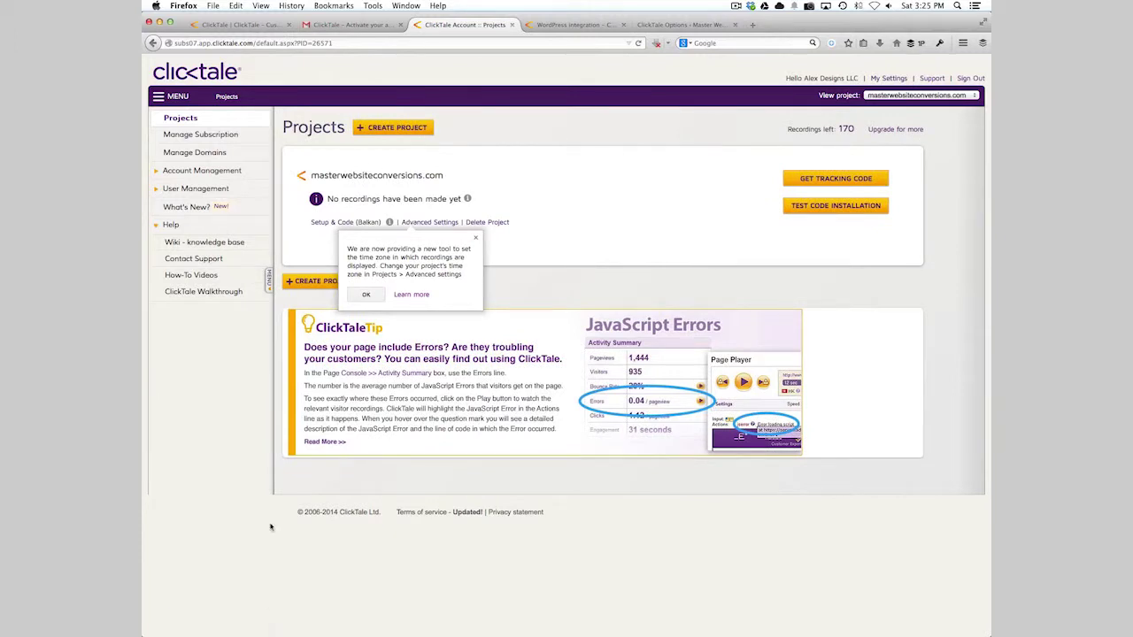
pyautogui.click(368, 295)
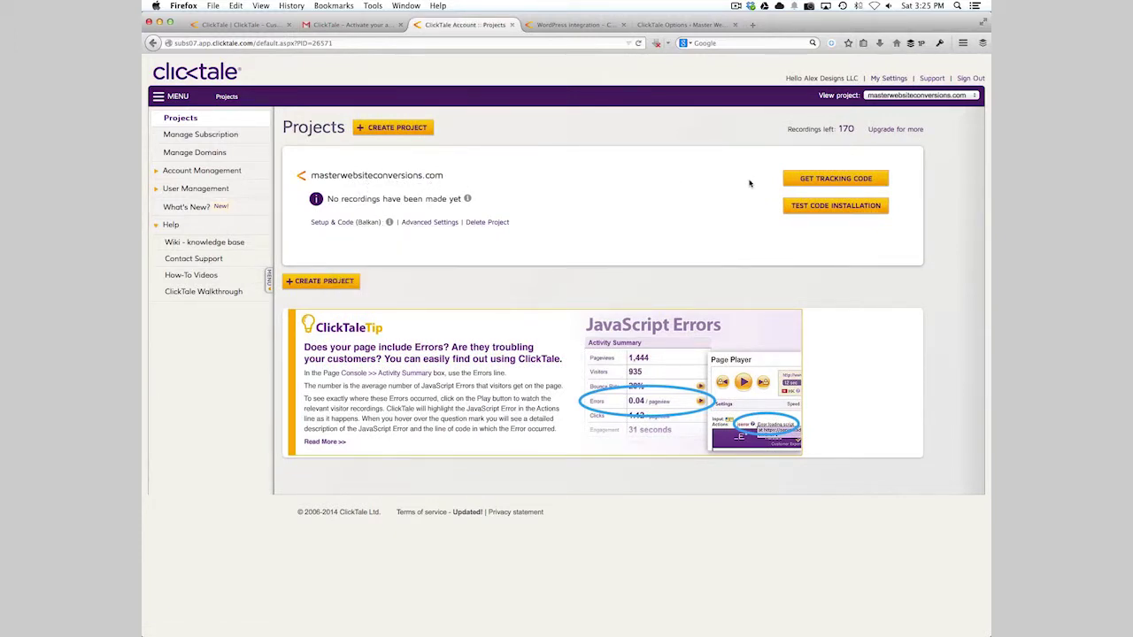
pyautogui.click(800, 209)
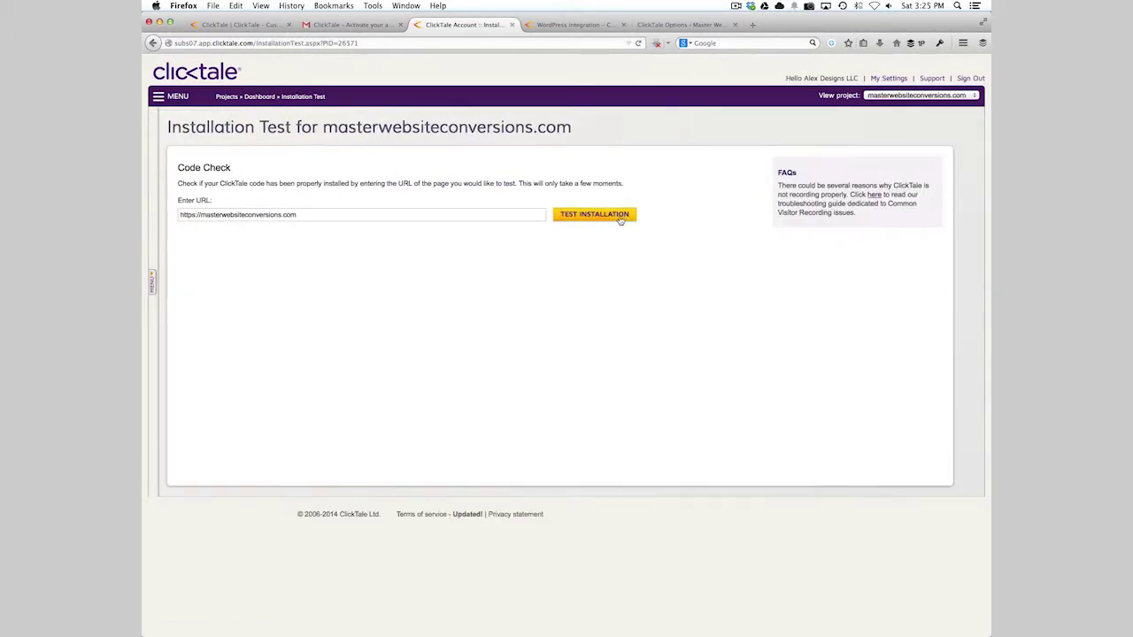
pyautogui.click(621, 223)
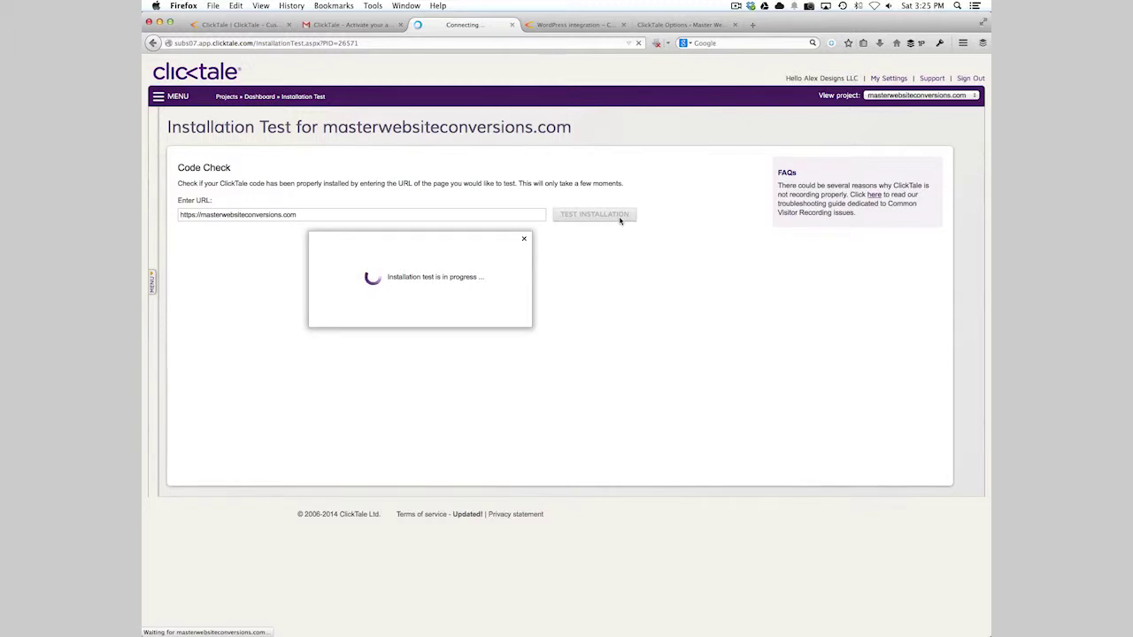